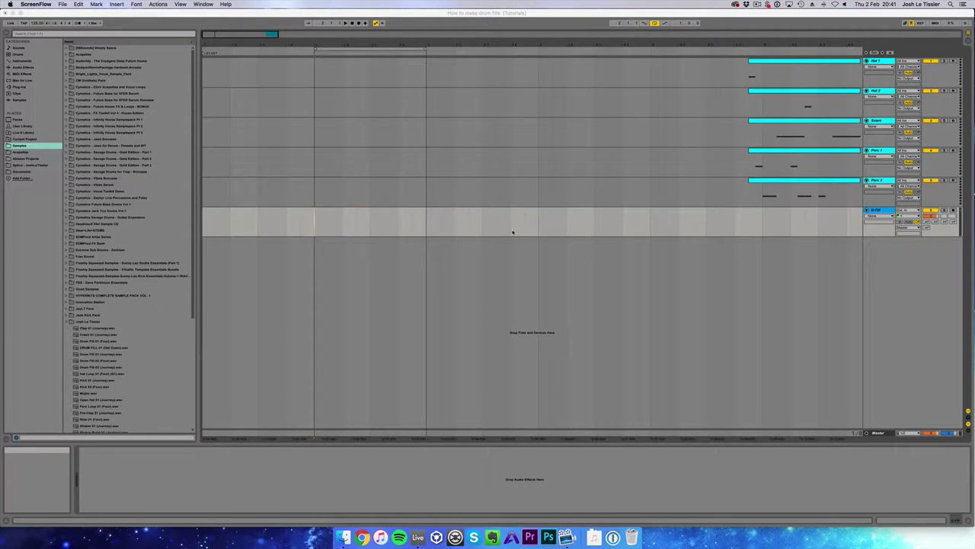
Preview Drum Fill 02 (Get Down).wav from the samples folder and place it on the empty track at bar 2
left_click(444, 20)
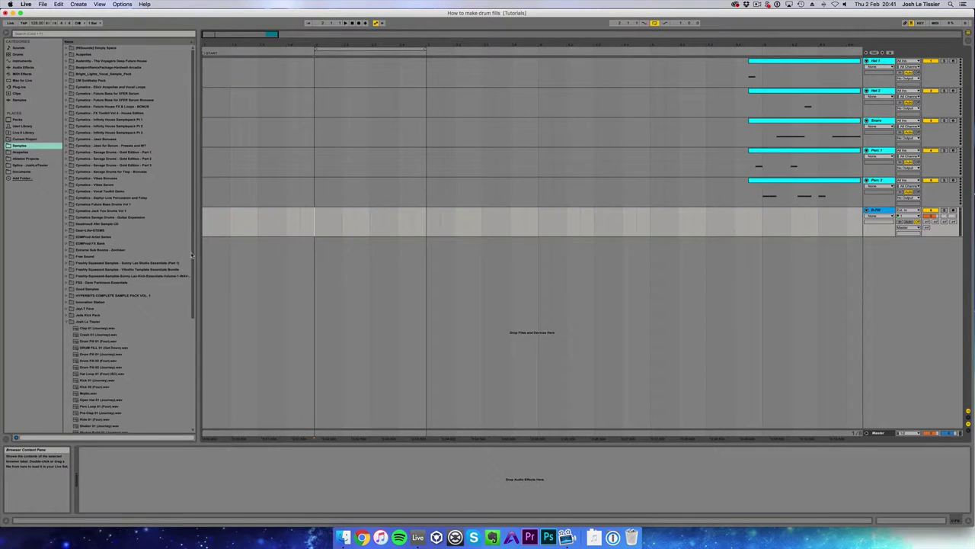
scroll(122, 290, "down", 3)
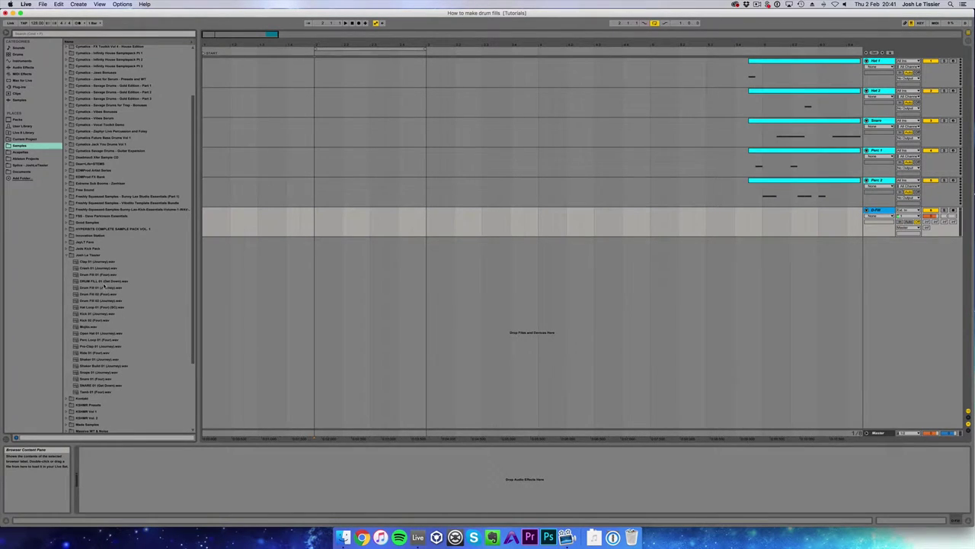
left_click(88, 254)
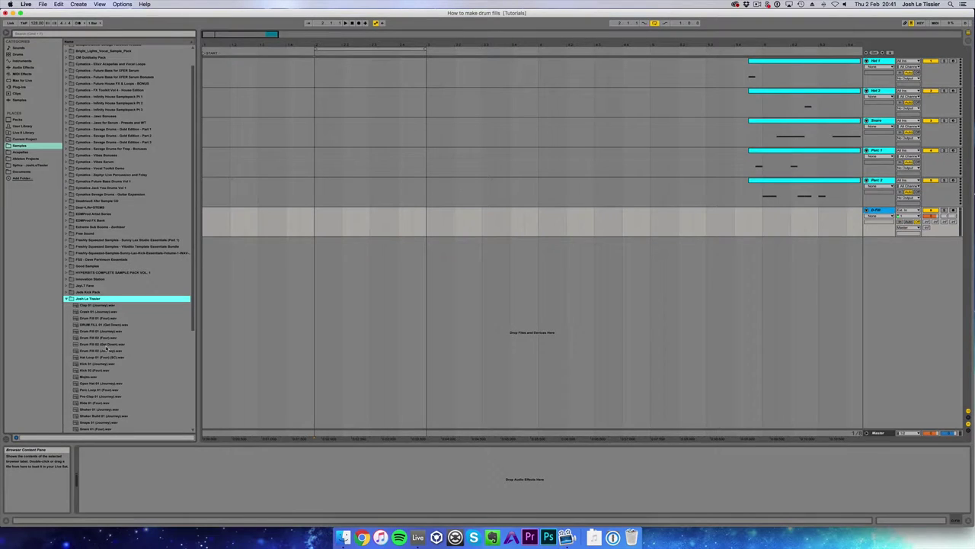
left_click(105, 344)
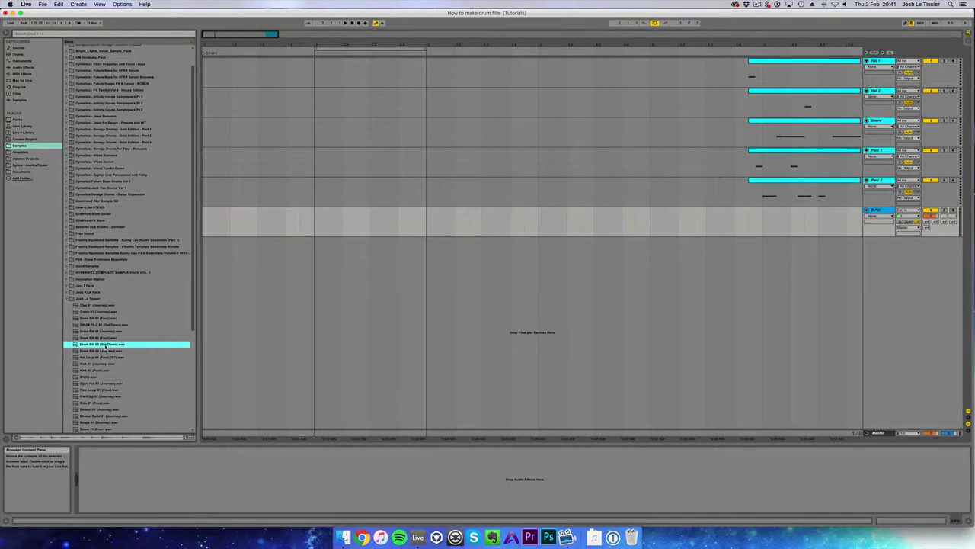
left_click_drag(91, 346, 315, 215)
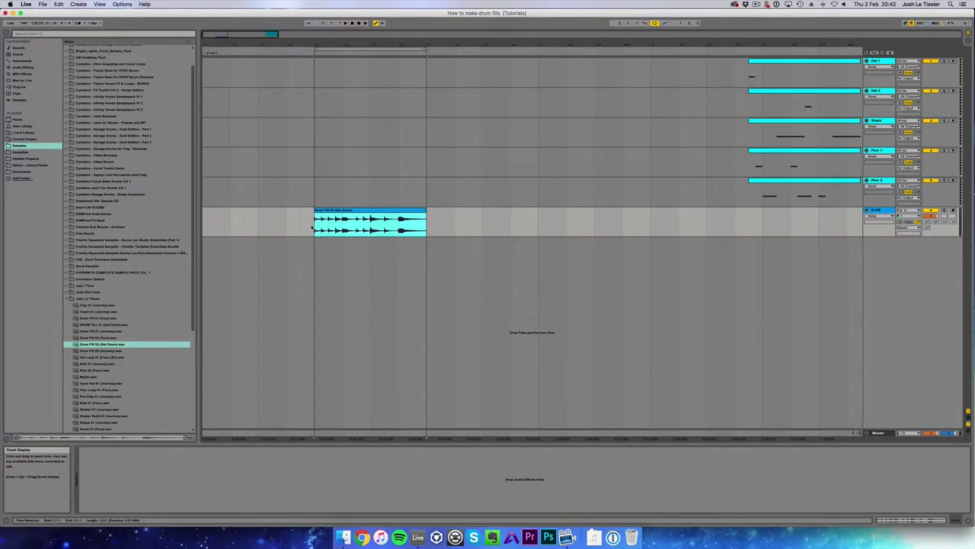
Play the fill, show the Track Volume automation, lower the volume slightly and zoom in on the clip
key("space")
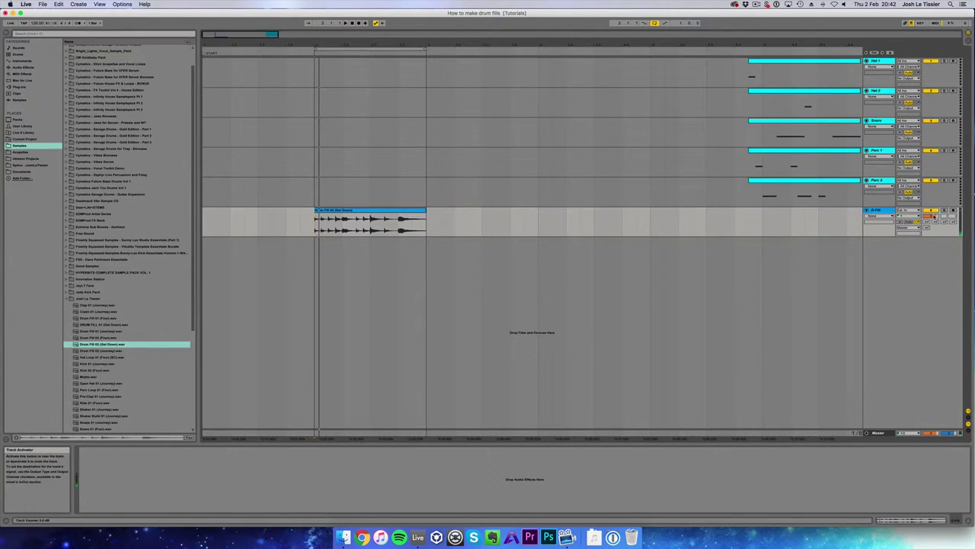
key("a")
left_click_drag(933, 217, 933, 229)
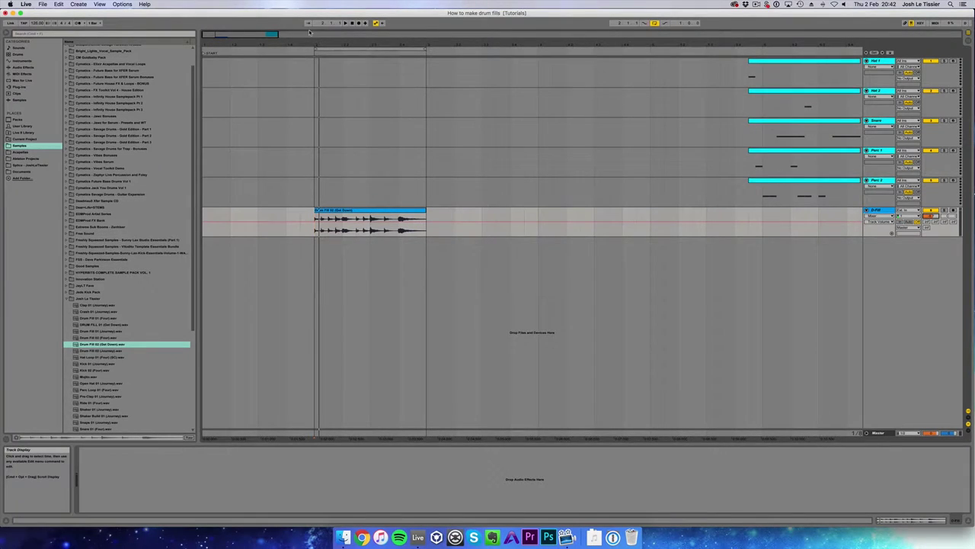
scroll(457, 333, "up", 3)
scroll(374, 227, "left", 2)
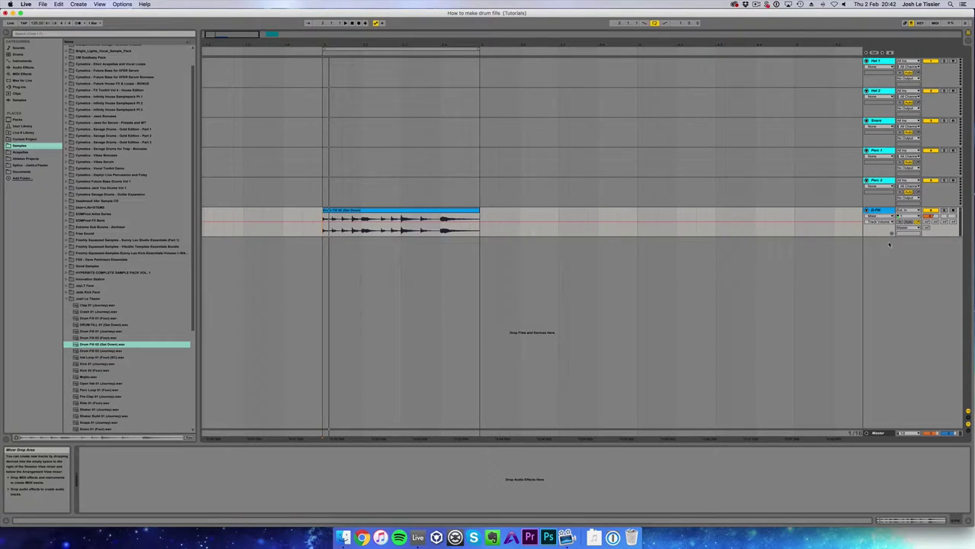
Make the drum-fill track taller, zoom in on its waveform and play from inside the fill
left_click_drag(884, 235, 890, 316)
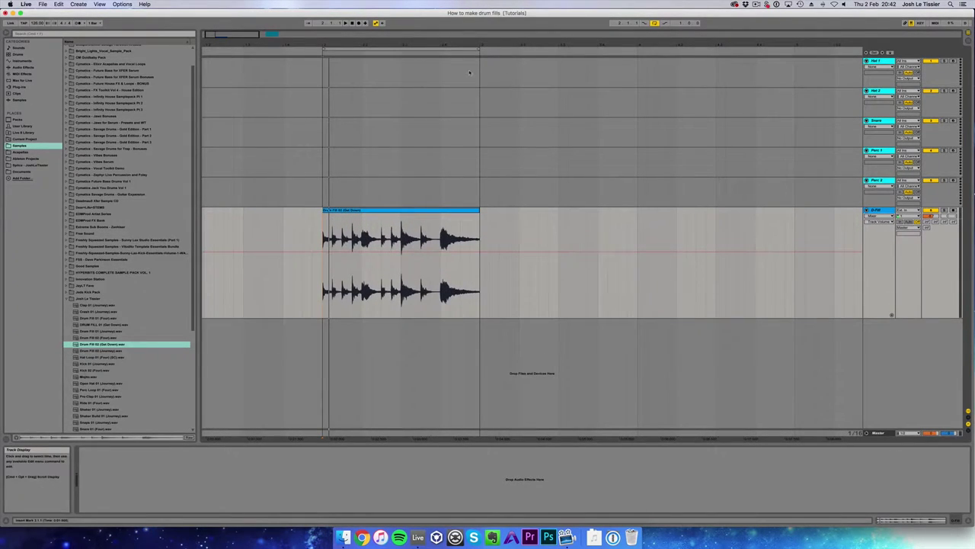
left_click_drag(226, 35, 236, 64)
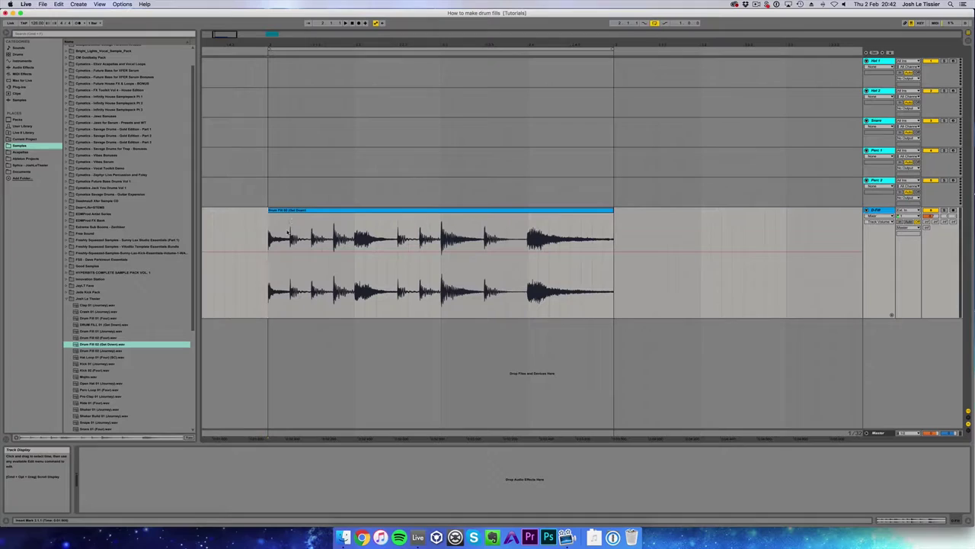
left_click(355, 238)
key("space")
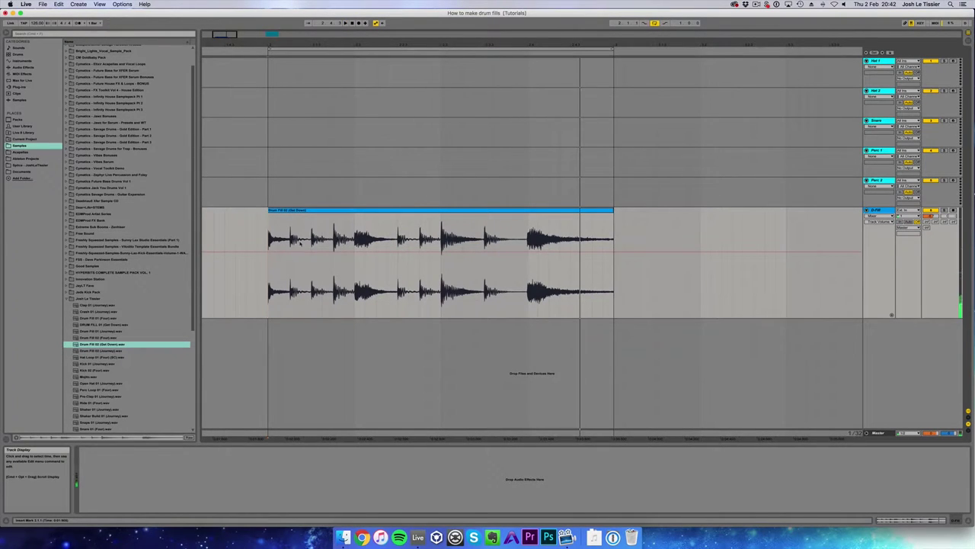
Audition the fill from several hits, stop playback, then zoom out to show the whole clip
left_click(355, 232)
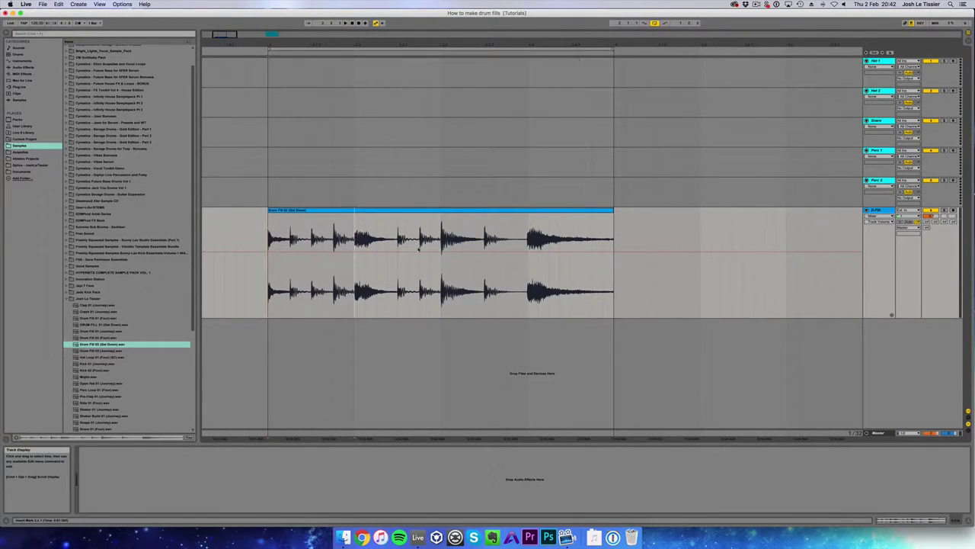
left_click(530, 237)
key("space")
left_click(483, 242)
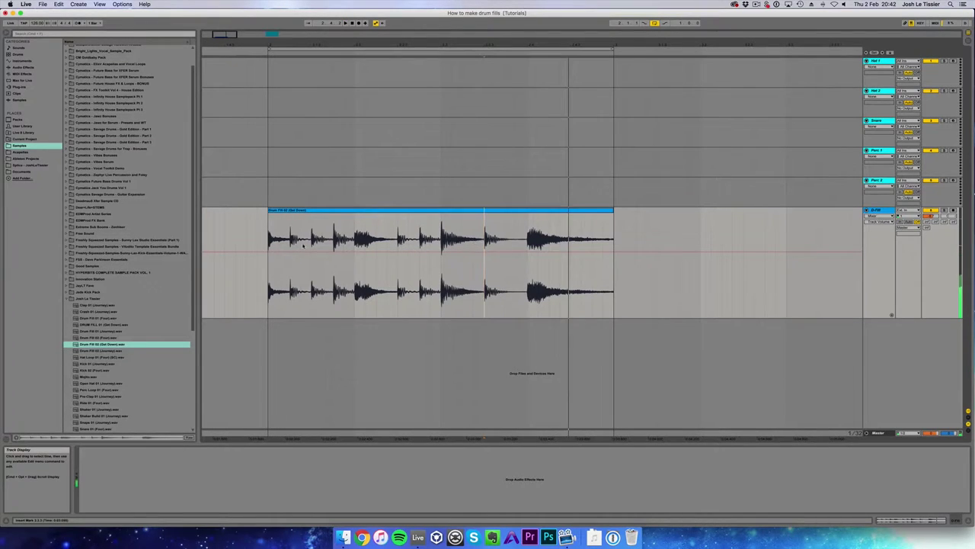
left_click(269, 241)
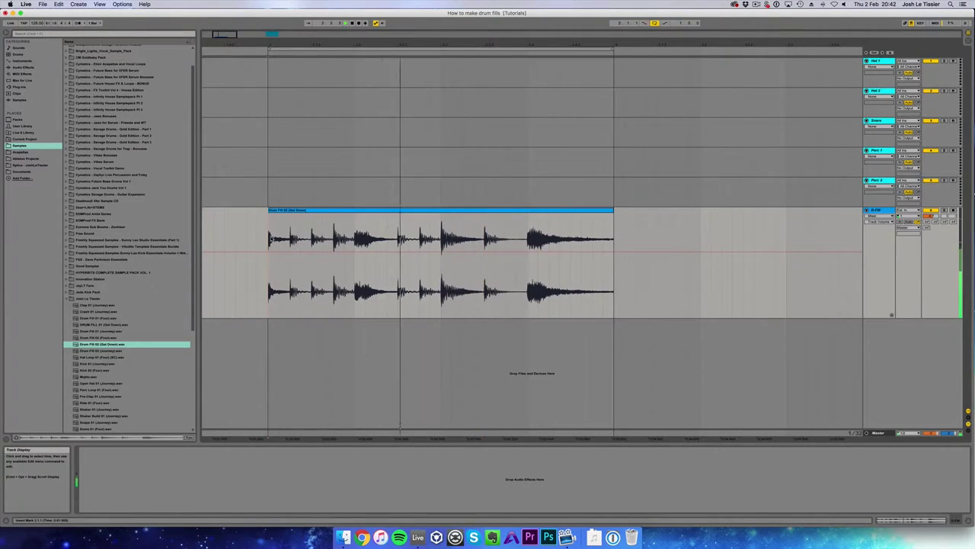
key("space")
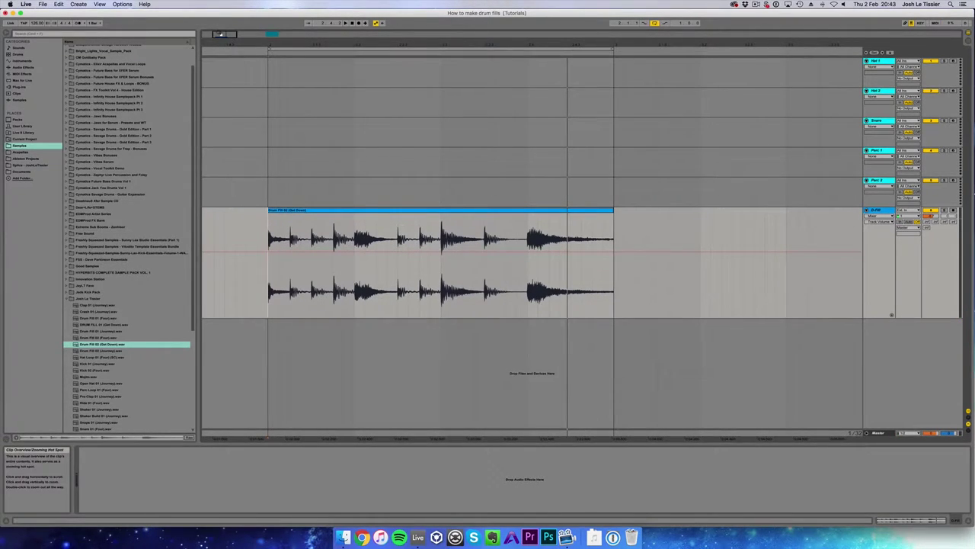
left_click_drag(383, 46, 383, 31)
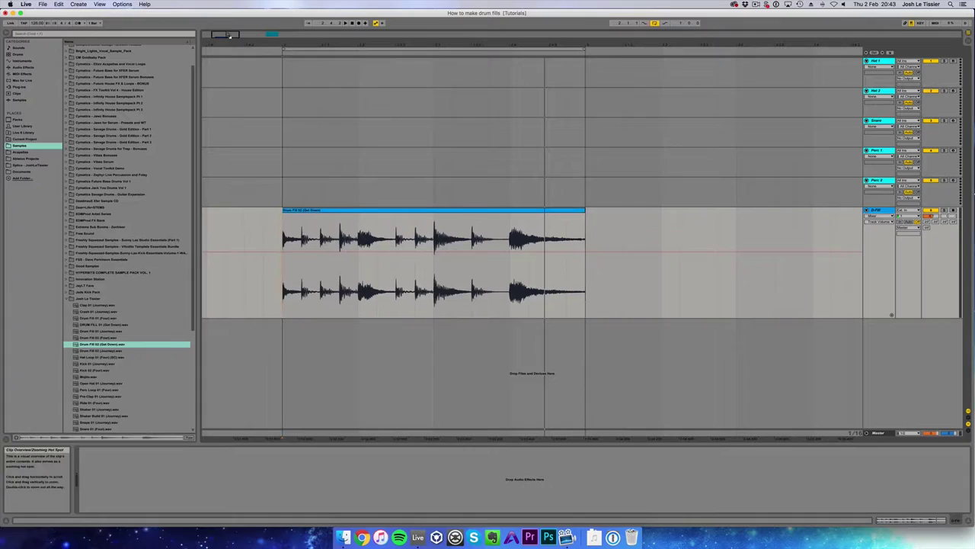
left_click_drag(228, 37, 230, 14)
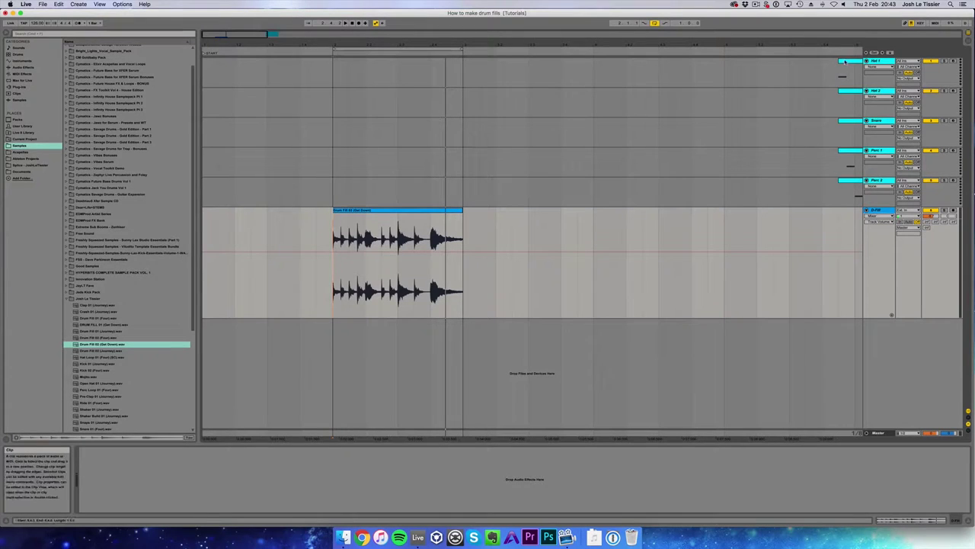
Place the Hat 1 and Hat 2 clips above the drum fill at bar 2 and audition them
left_click_drag(846, 62, 335, 76)
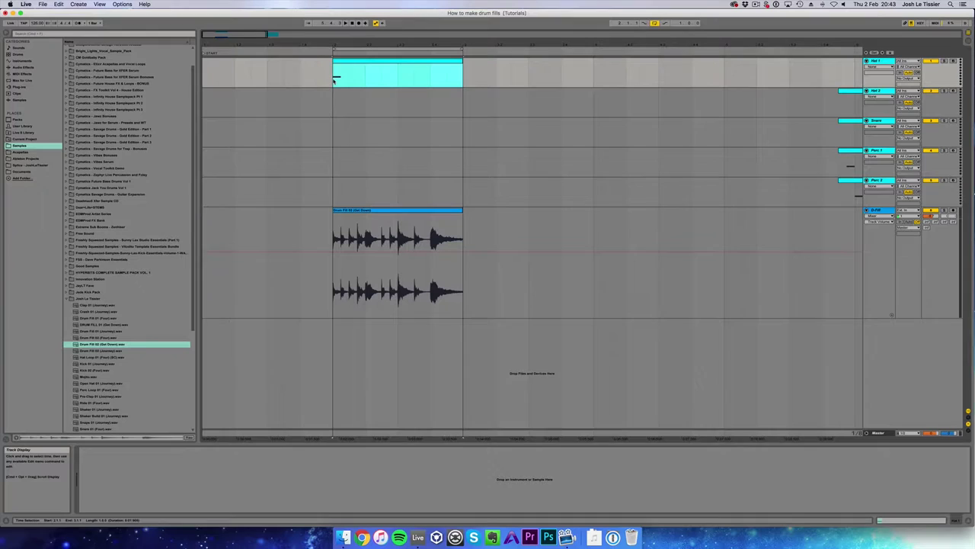
left_click(335, 233)
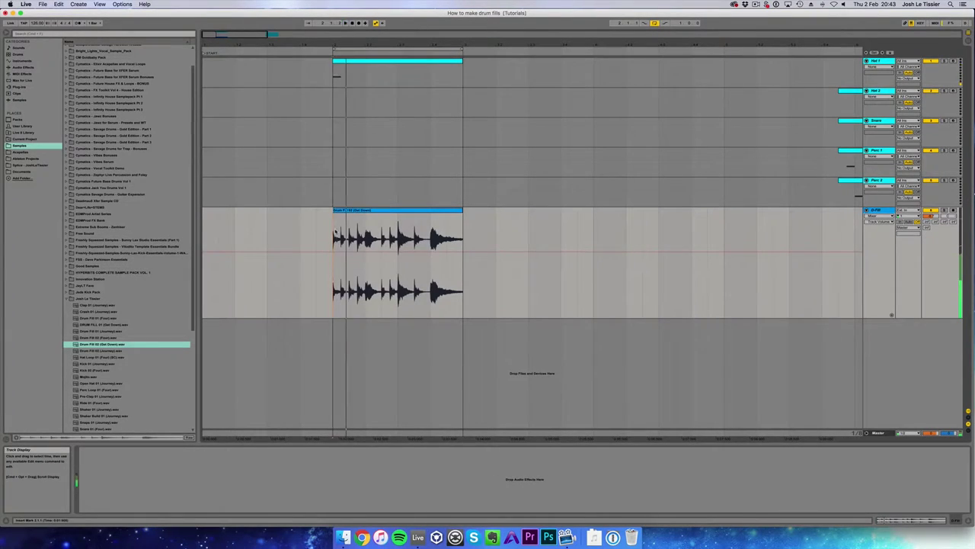
key("space")
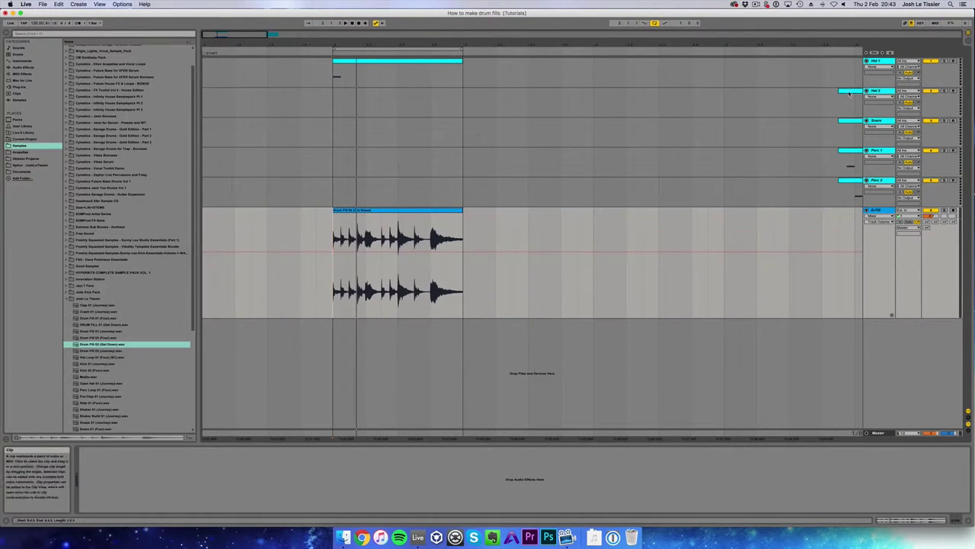
left_click_drag(849, 92, 349, 95)
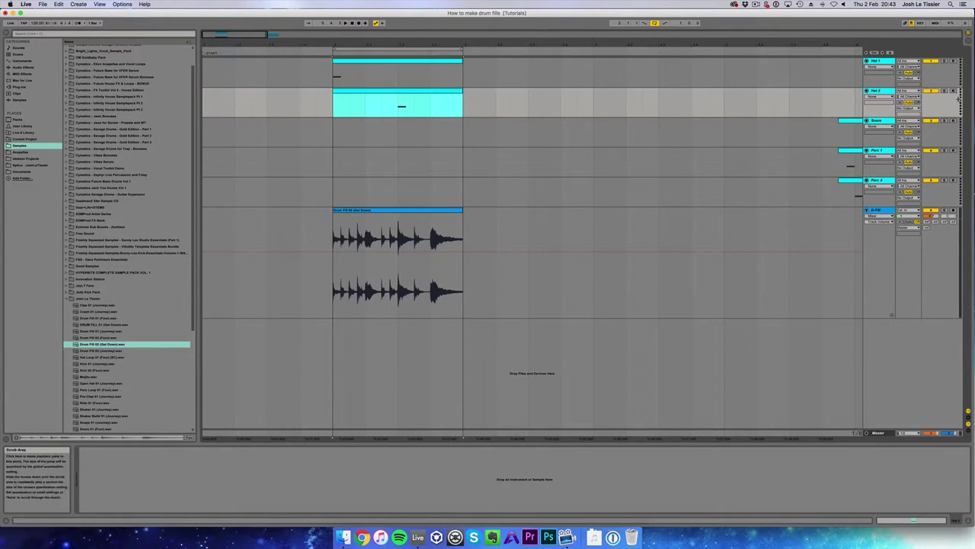
left_click(402, 240)
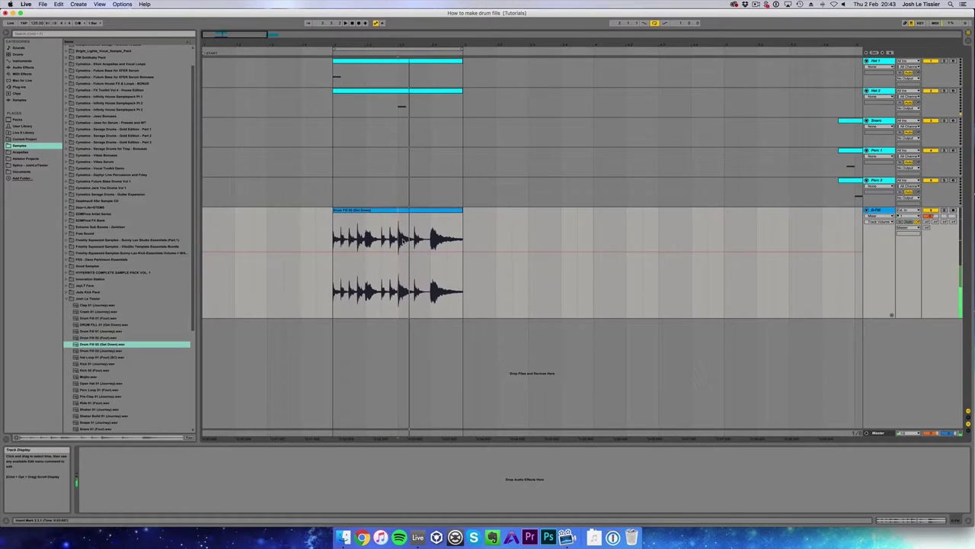
left_click(411, 240)
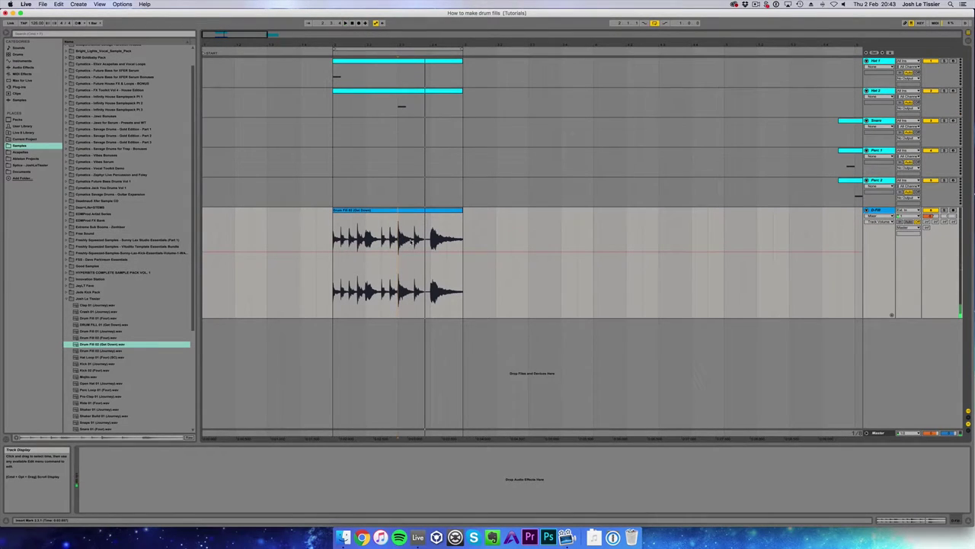
left_click(416, 241)
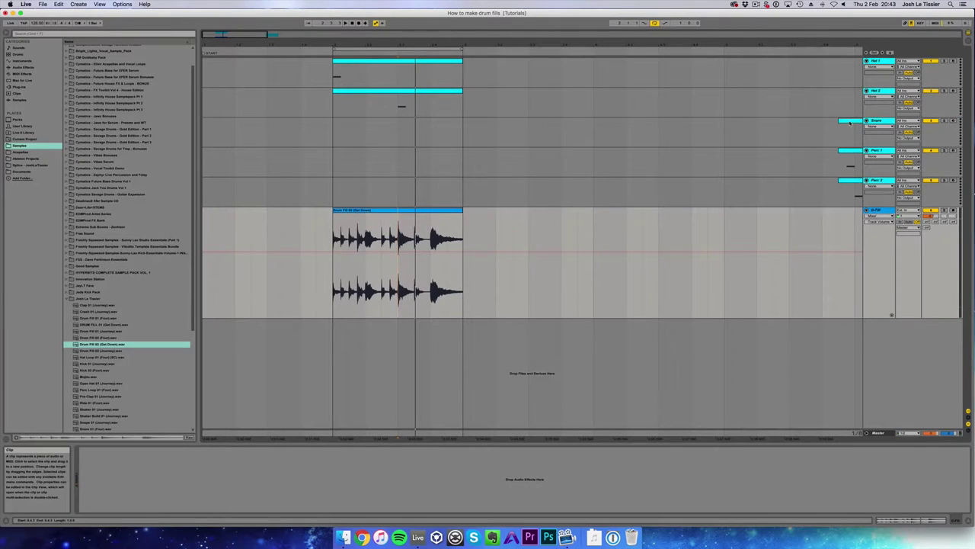
Align the Snare and Perc 1 clips with the fill, auditioning the snare from 2.2.1
left_click_drag(850, 124, 344, 130)
left_click(302, 122)
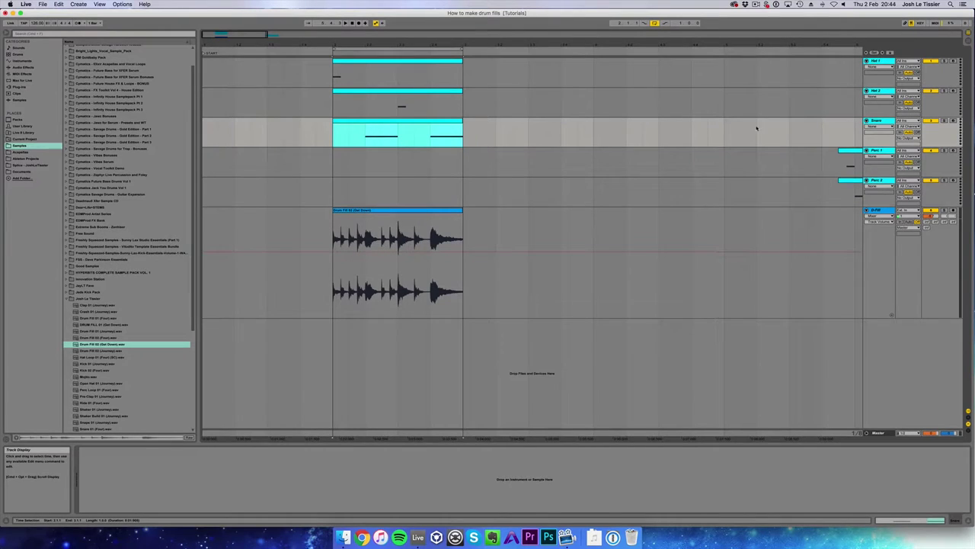
left_click(366, 135)
key("space")
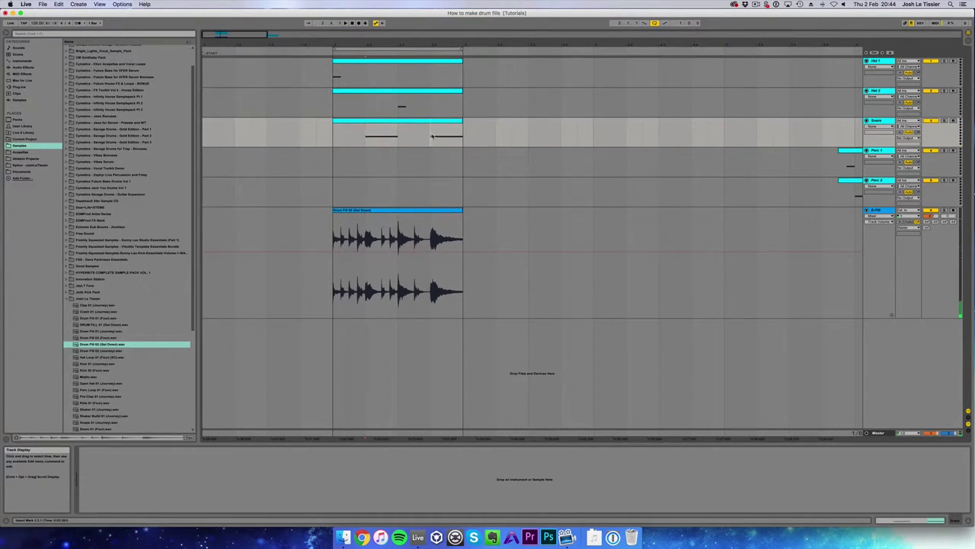
key("space")
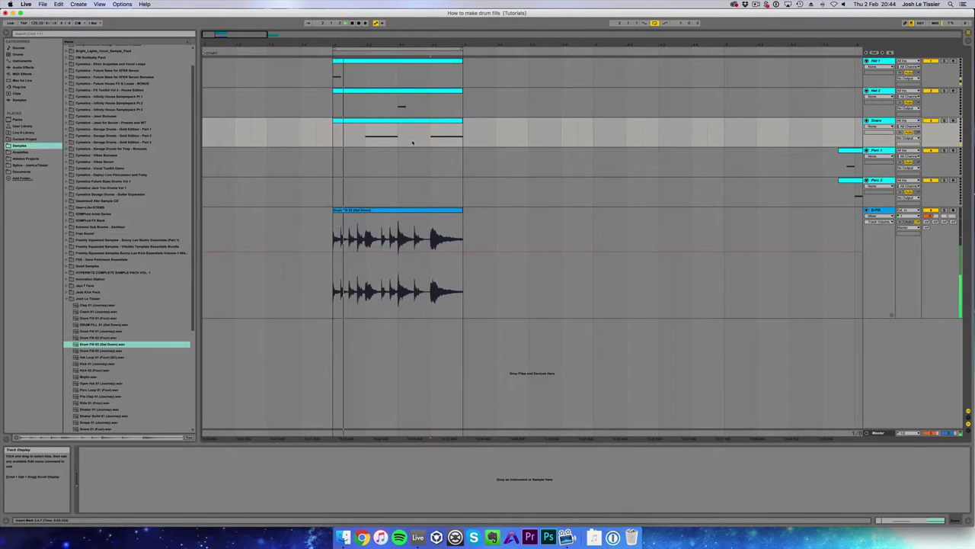
left_click_drag(851, 153, 342, 159)
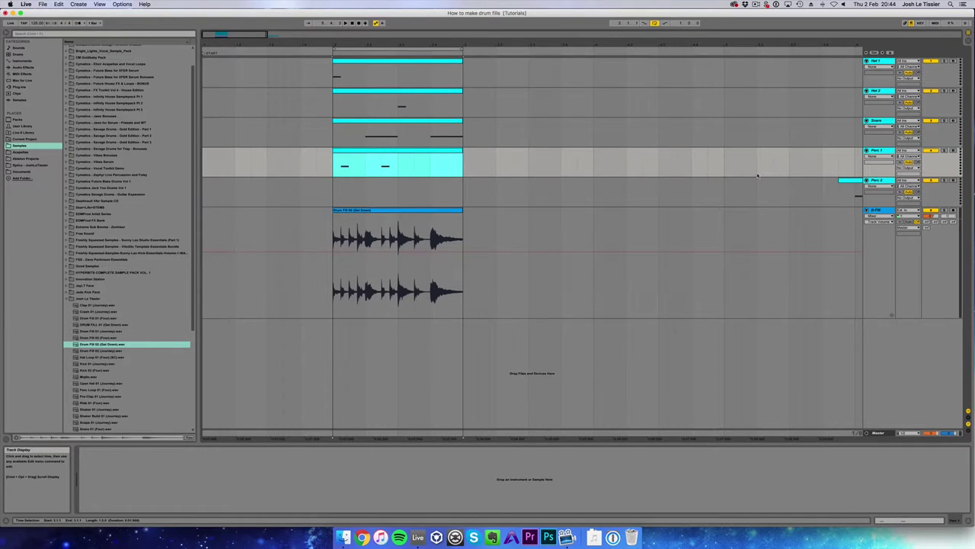
Bring the Perc 2 clip into the arrangement and slide it left to start with the fill
left_click_drag(850, 181, 619, 189)
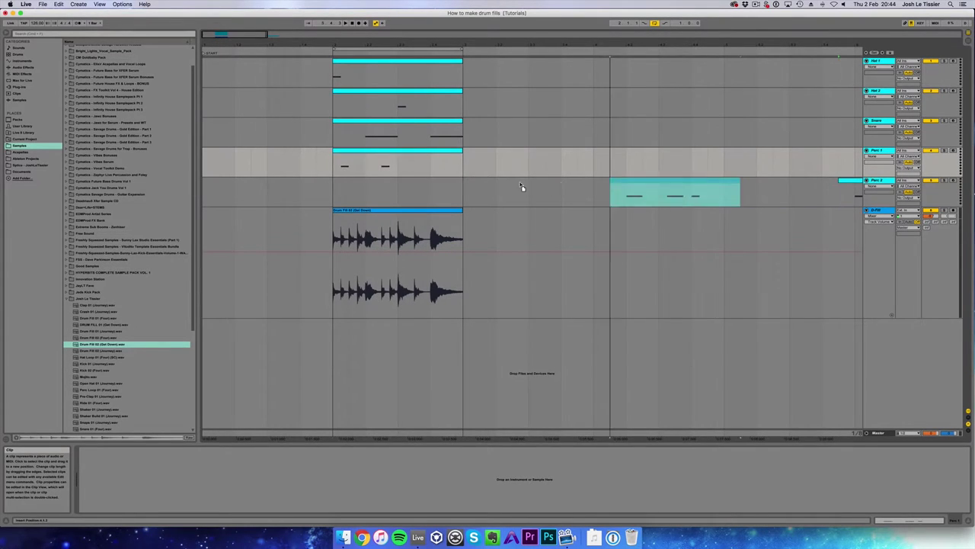
left_click_drag(522, 187, 345, 192)
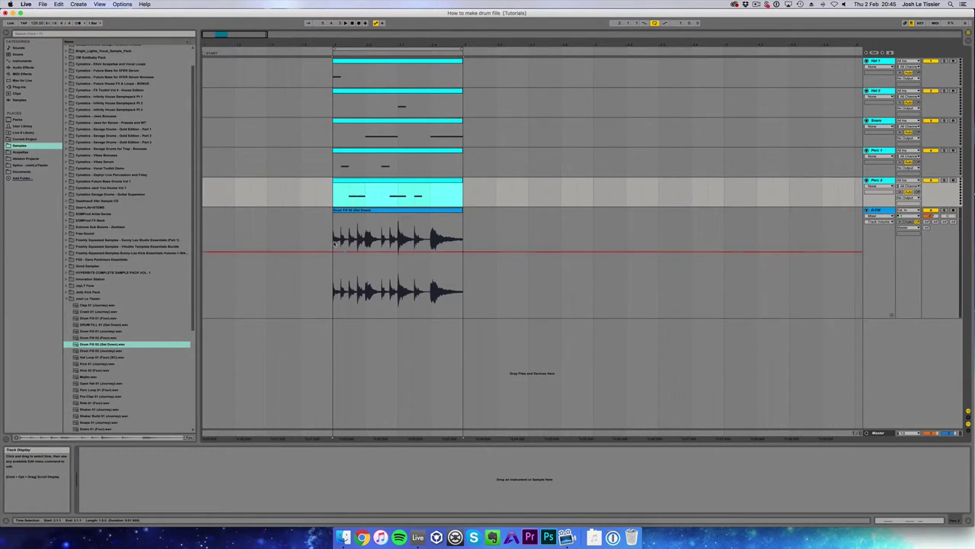
left_click(382, 210)
key("Delete")
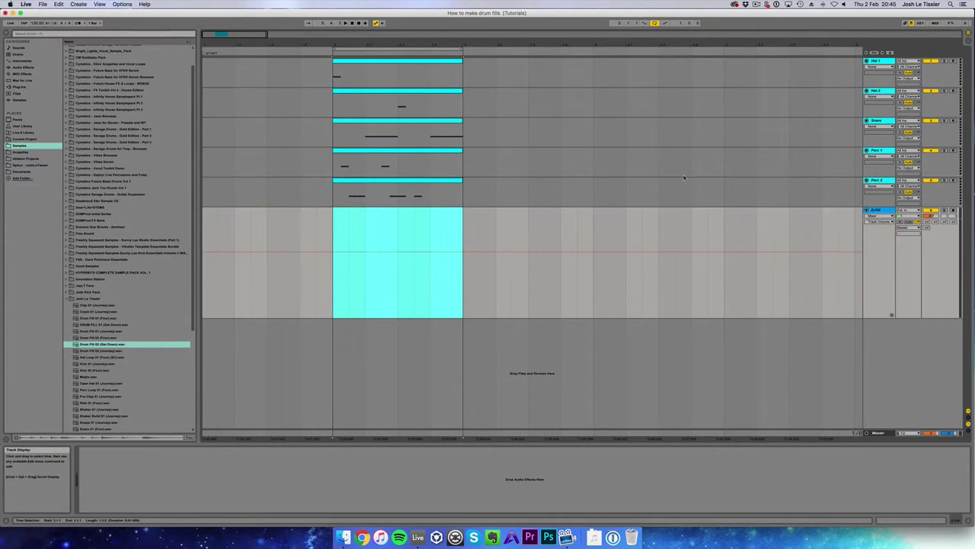
key("Up")
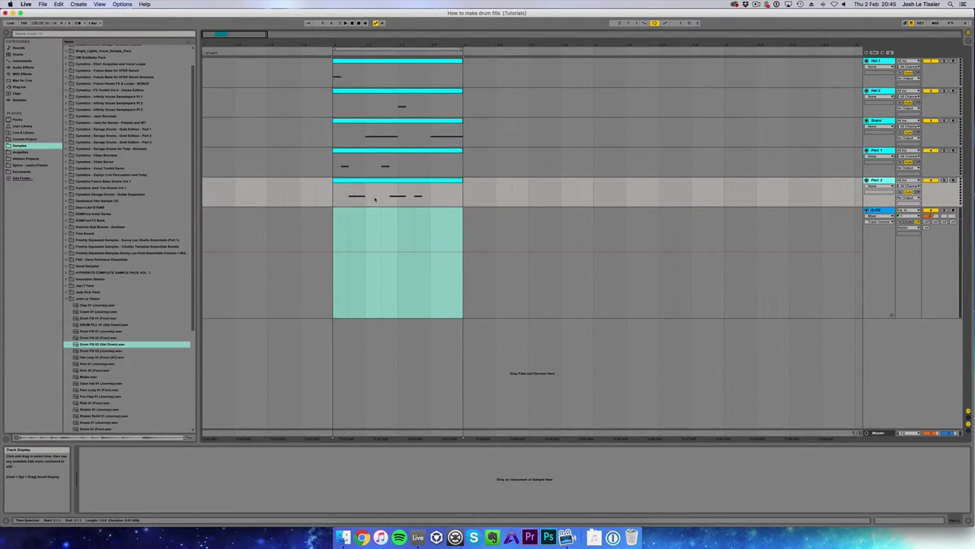
left_click(397, 232)
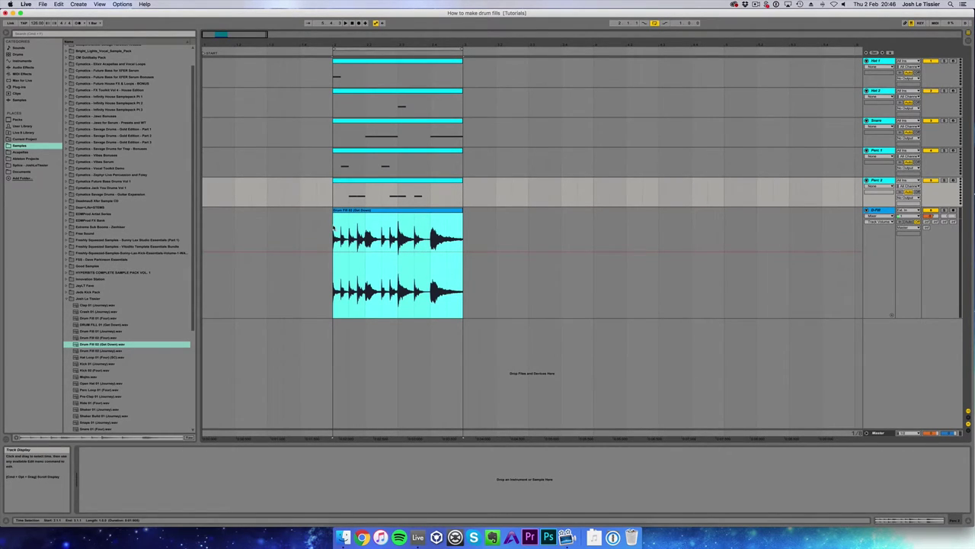
left_click(333, 232)
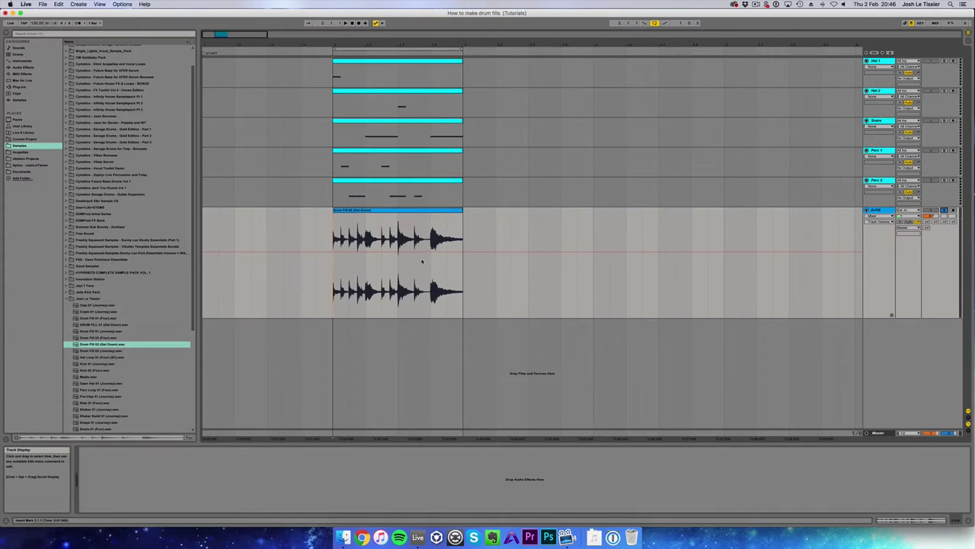
key("space")
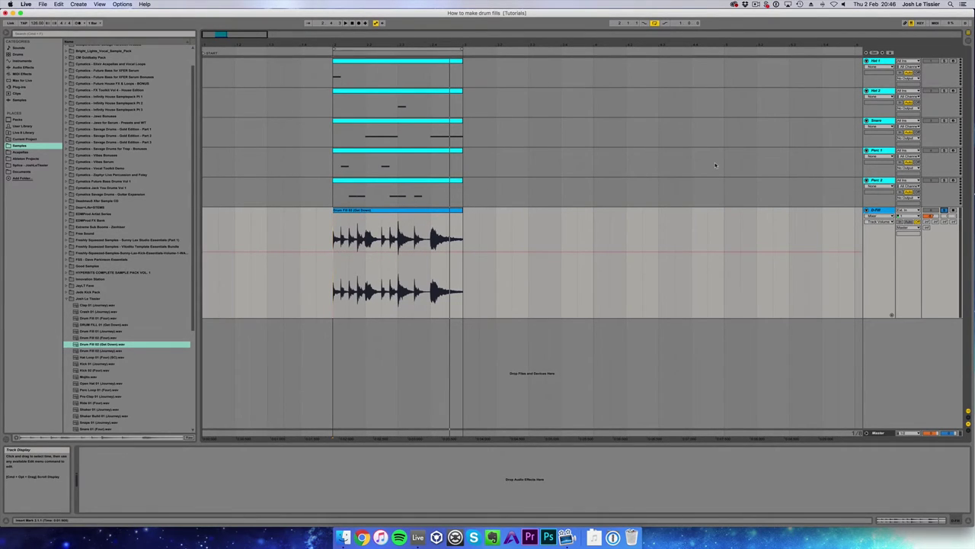
left_click(269, 373)
key("plus")
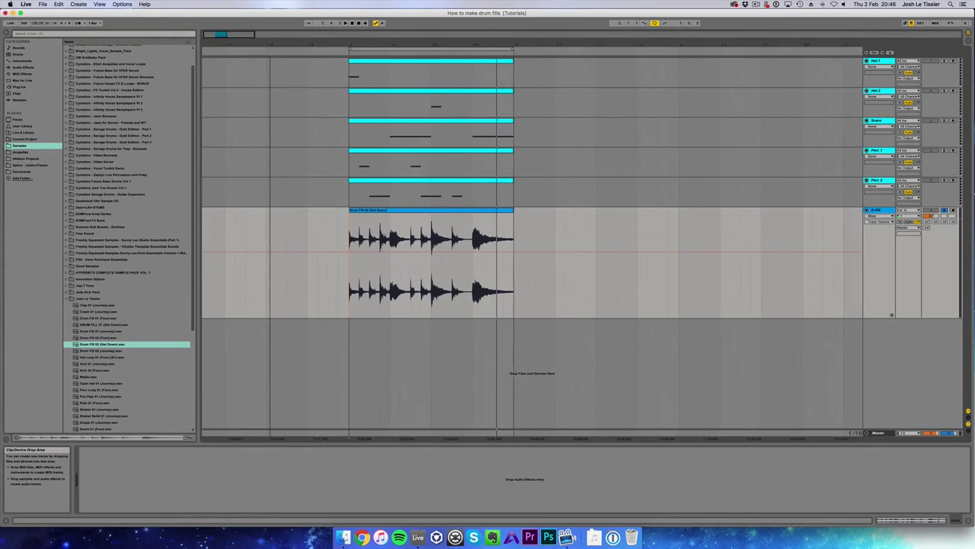
key("plus")
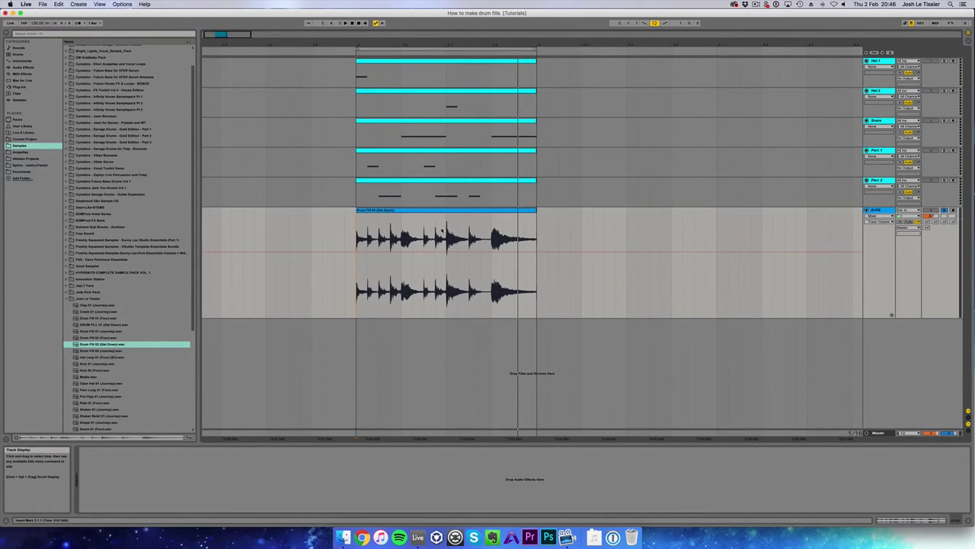
left_click(493, 242)
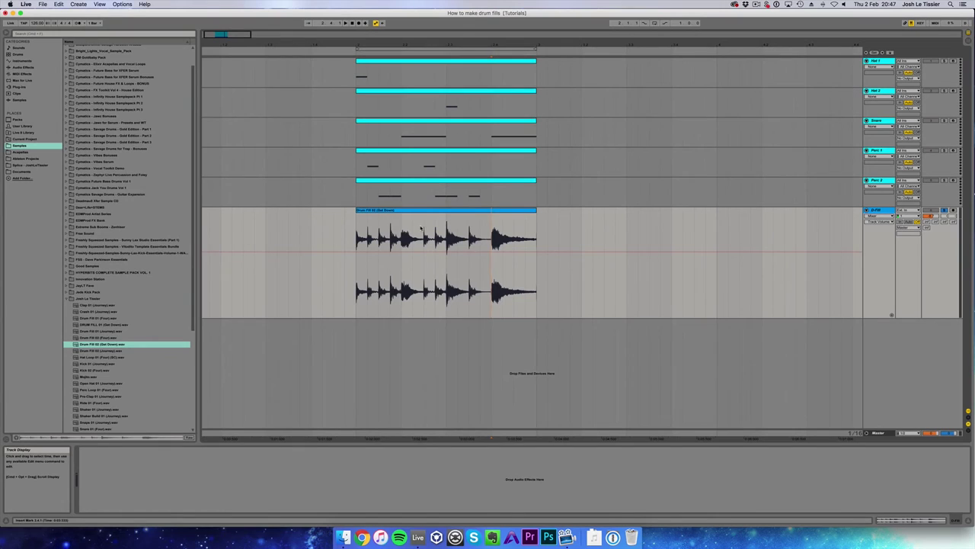
key("space")
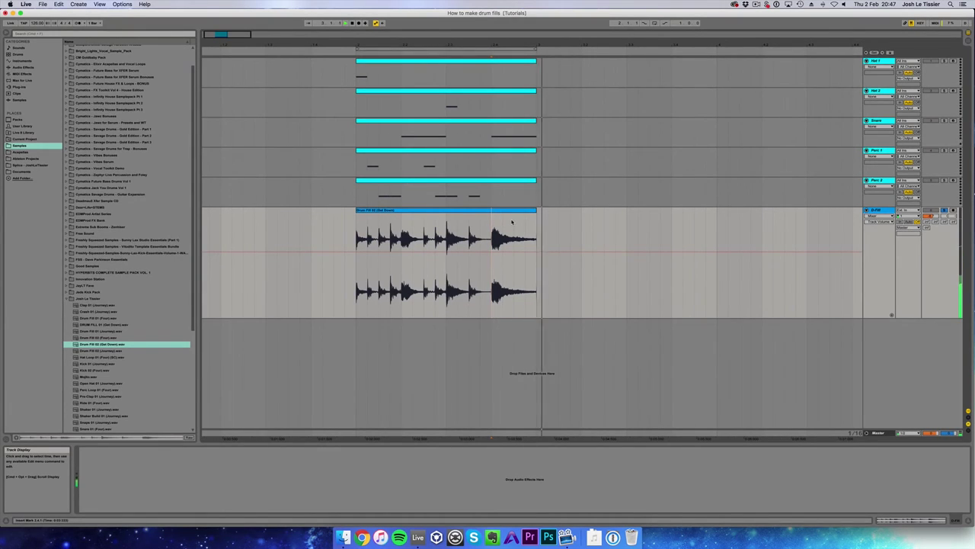
key("space")
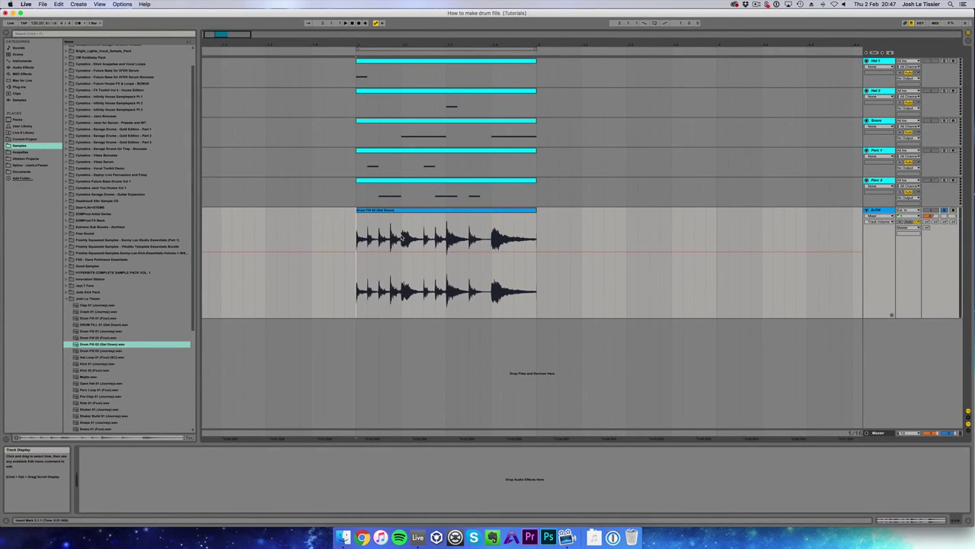